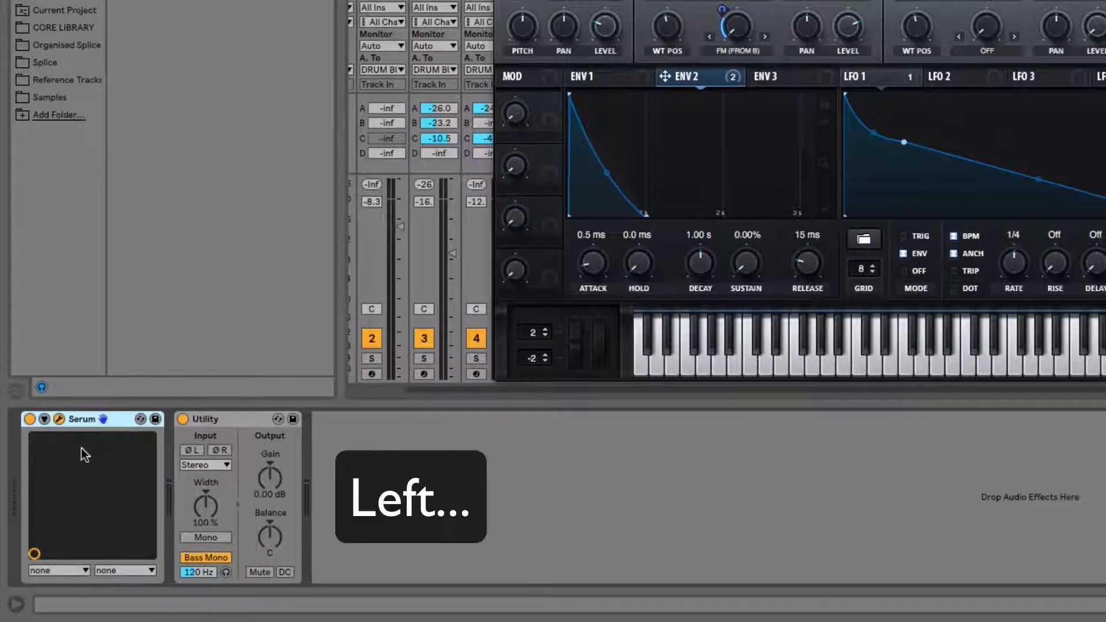
- Group Serum into an Instrument Rack and show its chain list and eight macro knobs
{"action": "right_click", "coordinate": [107, 420]}
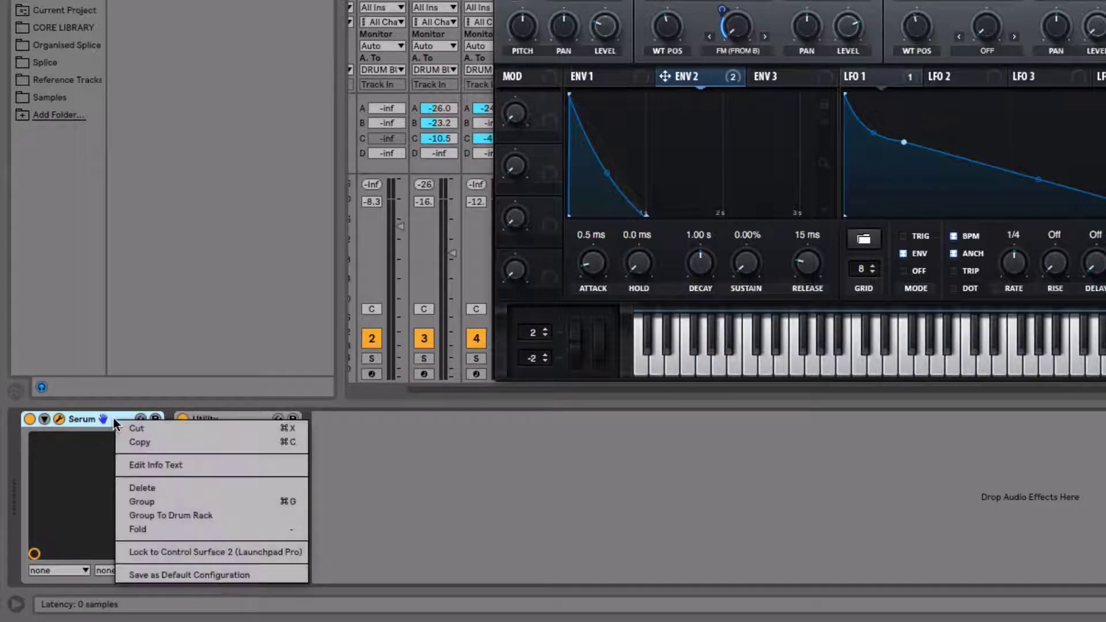
{"action": "left_click", "coordinate": [184, 500]}
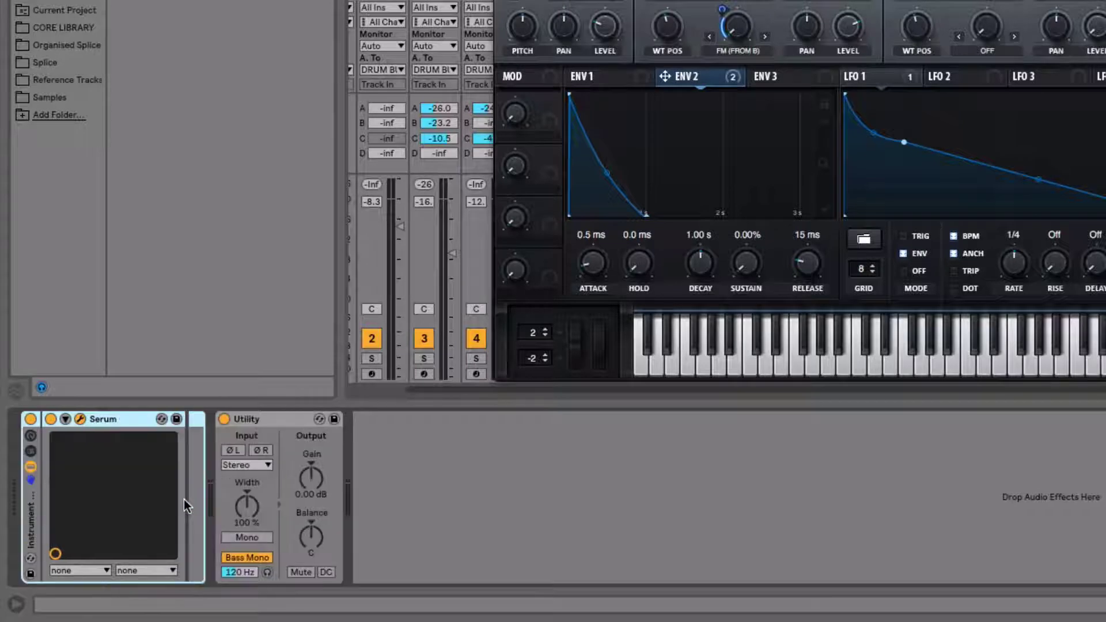
{"action": "left_click", "coordinate": [31, 450]}
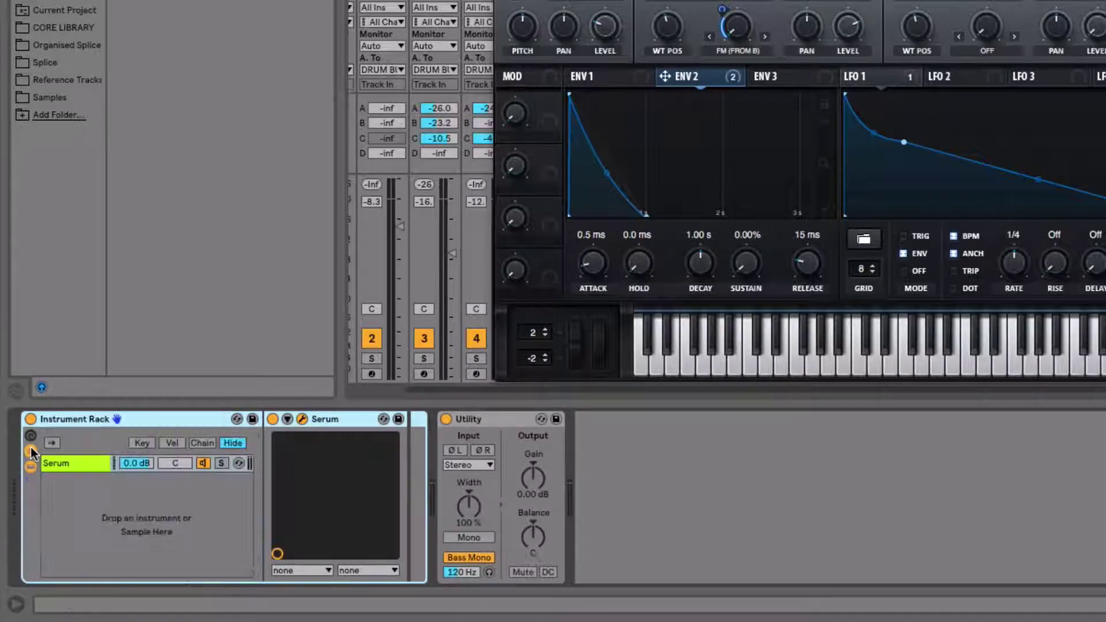
{"action": "left_click", "coordinate": [29, 436]}
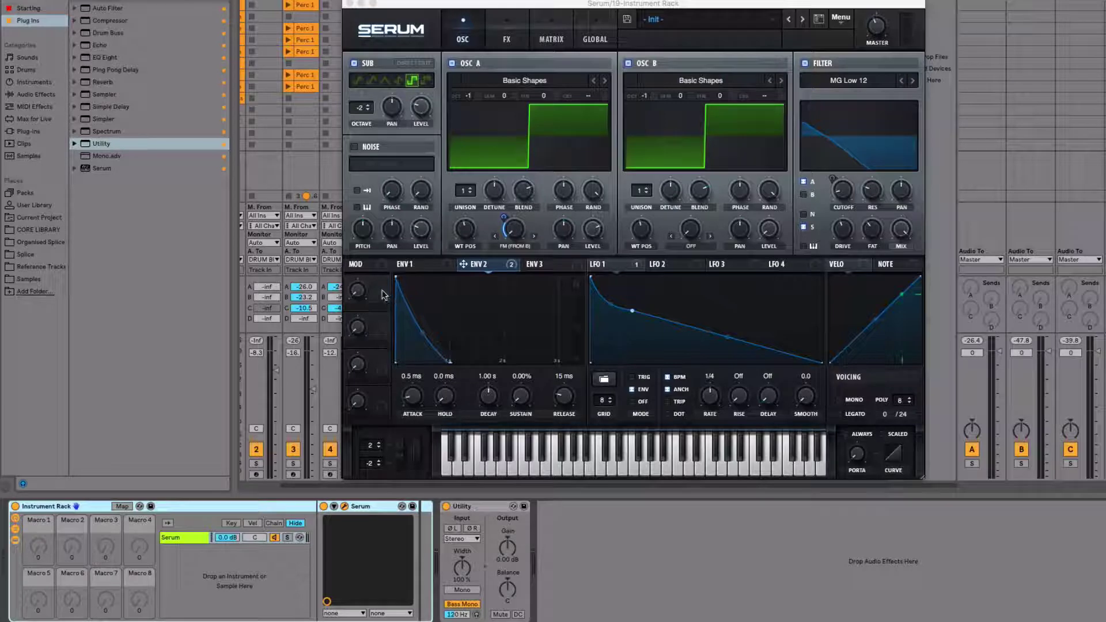
- Assign Serum's Macro 1 to the filter cutoff and rename that macro CUTOFF
{"action": "left_click", "coordinate": [383, 290]}
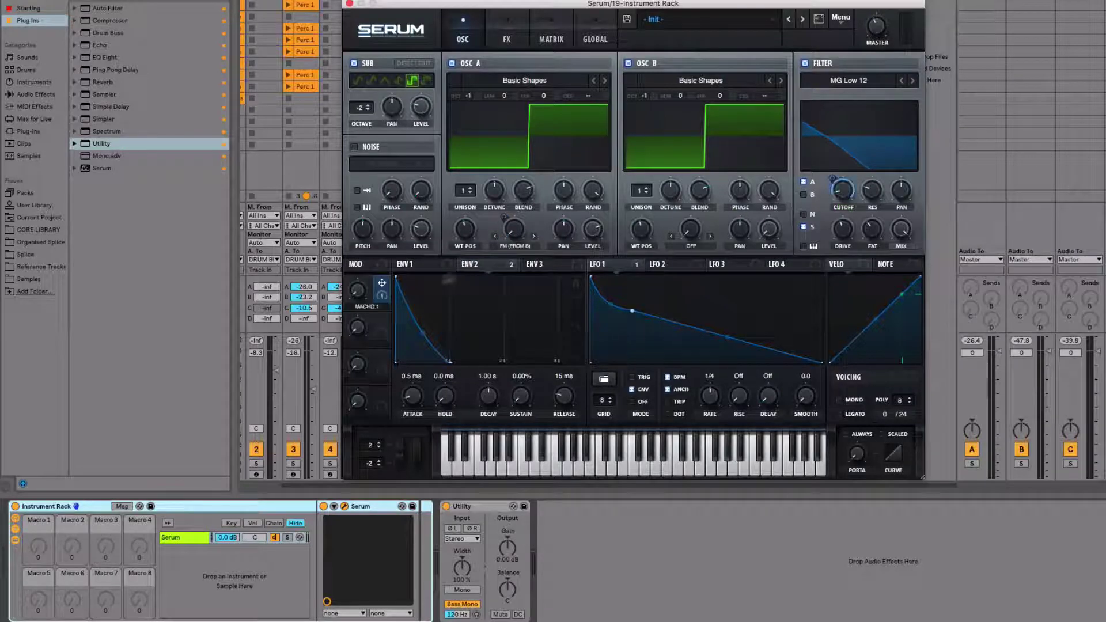
{"action": "left_click_drag", "start_coordinate": [831, 179], "coordinate": [828, 228]}
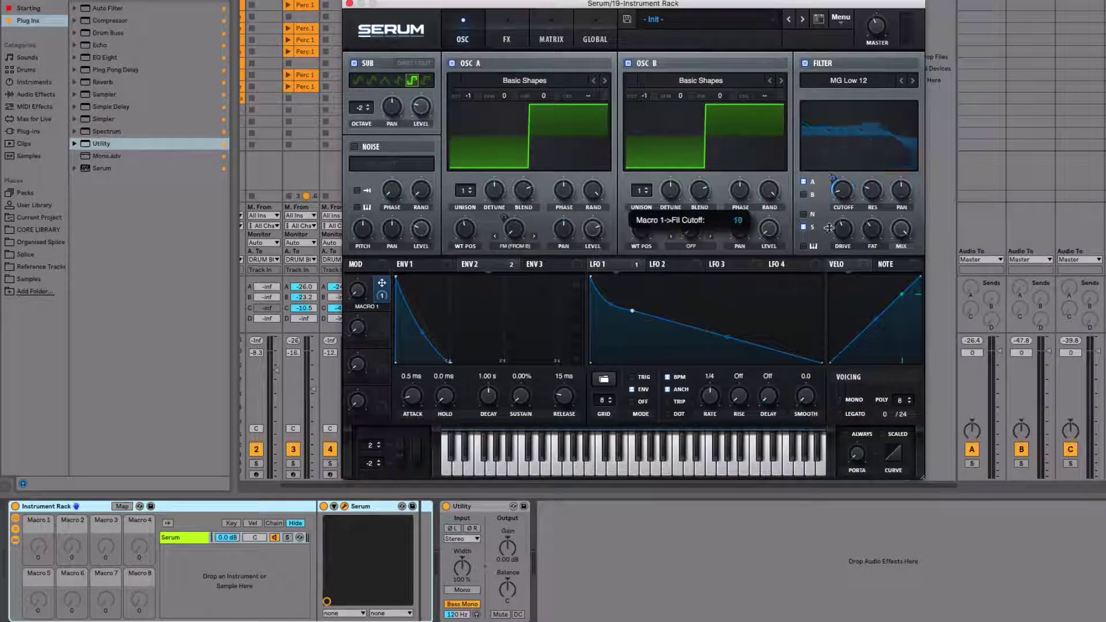
{"action": "double_click", "coordinate": [367, 306]}
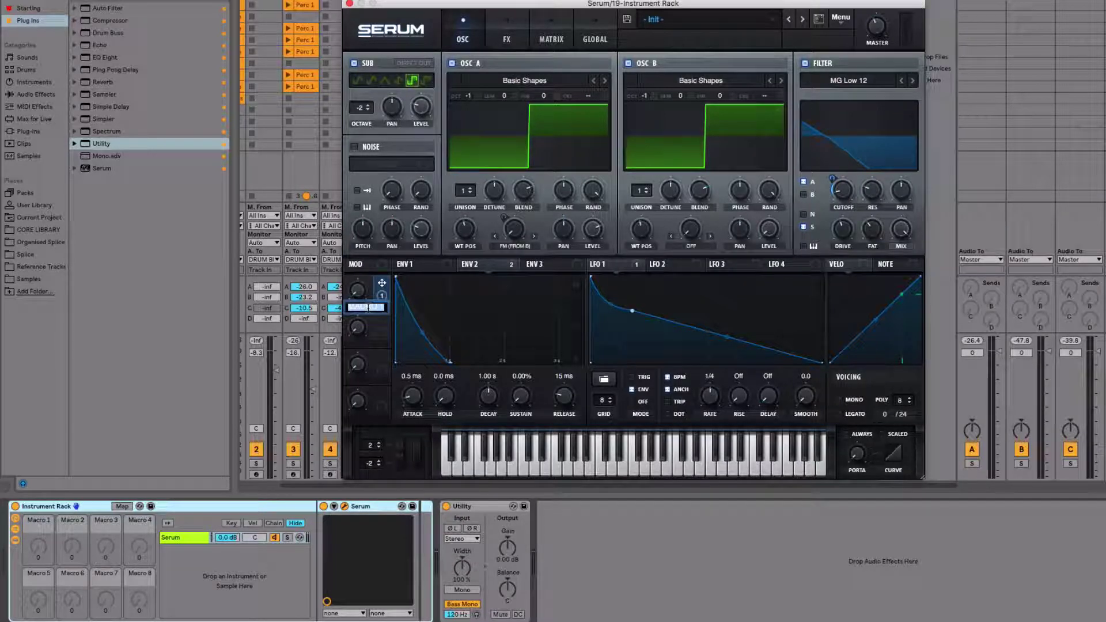
{"action": "type", "text": "CUTOFF"}
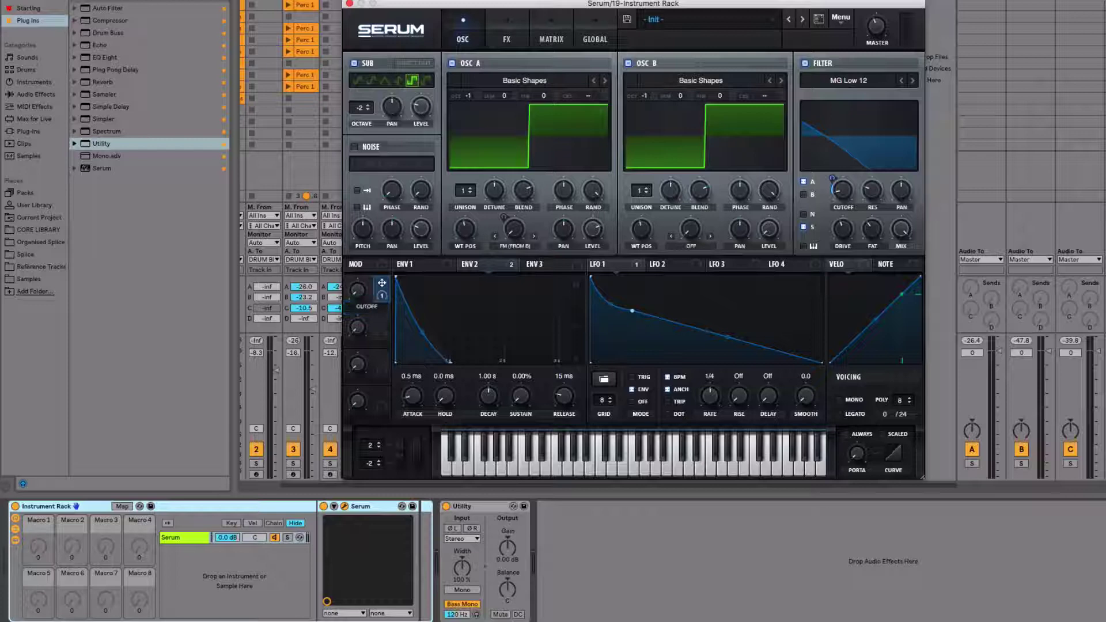
{"action": "key", "text": "Return"}
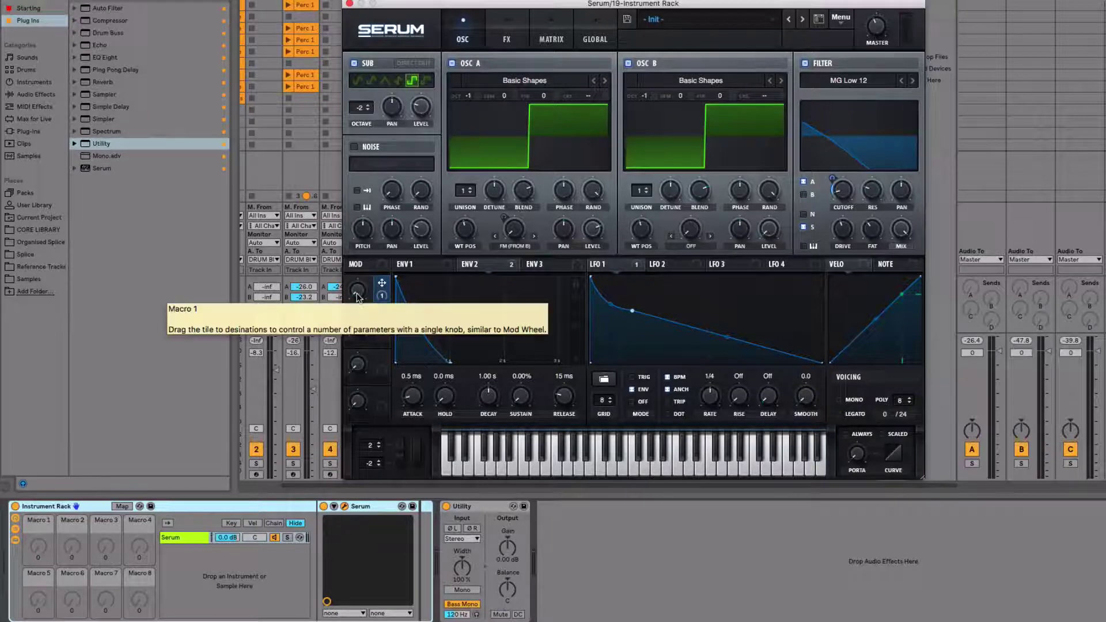
- Turn the CUTOFF macro up to 63% and adjust how far it moves the cutoff
{"action": "left_click", "coordinate": [357, 288]}
{"action": "left_click_drag", "start_coordinate": [357, 289], "coordinate": [391, 199]}
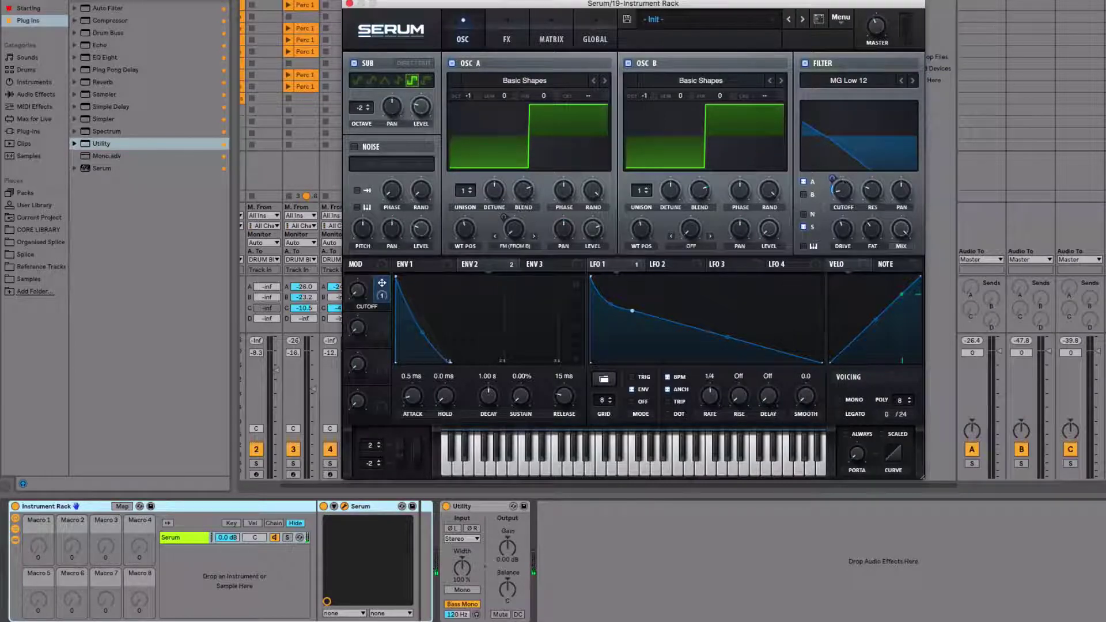
{"action": "left_click_drag", "start_coordinate": [832, 178], "coordinate": [835, 170]}
- Add Serum's CUTOFF Macro 1 to the device's configured parameters and set it to 18
{"action": "left_click", "coordinate": [334, 506]}
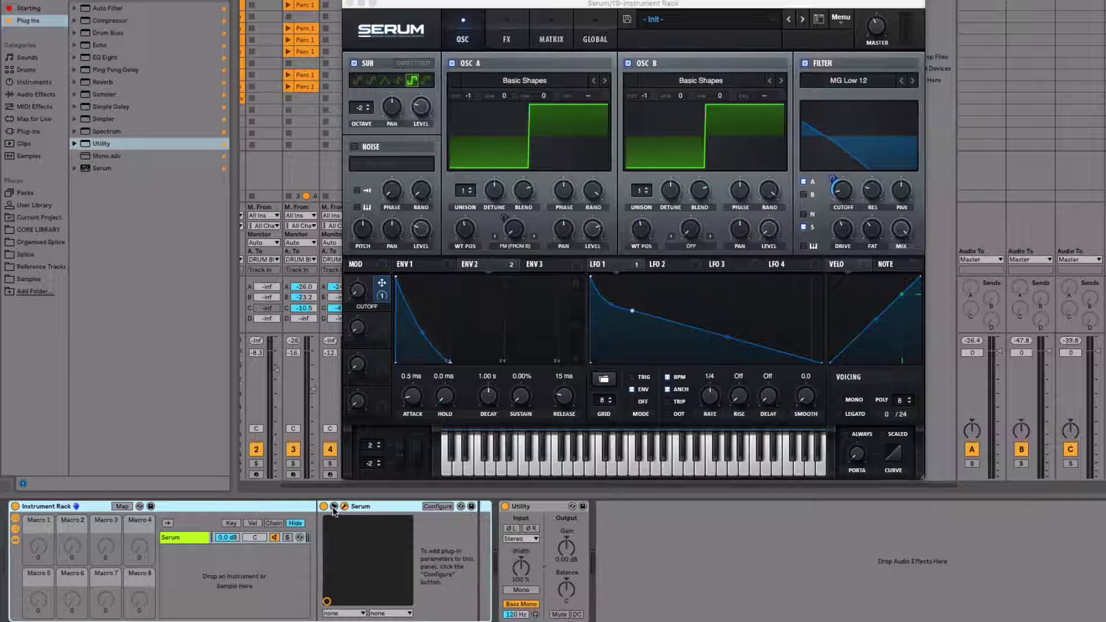
{"action": "left_click", "coordinate": [439, 506]}
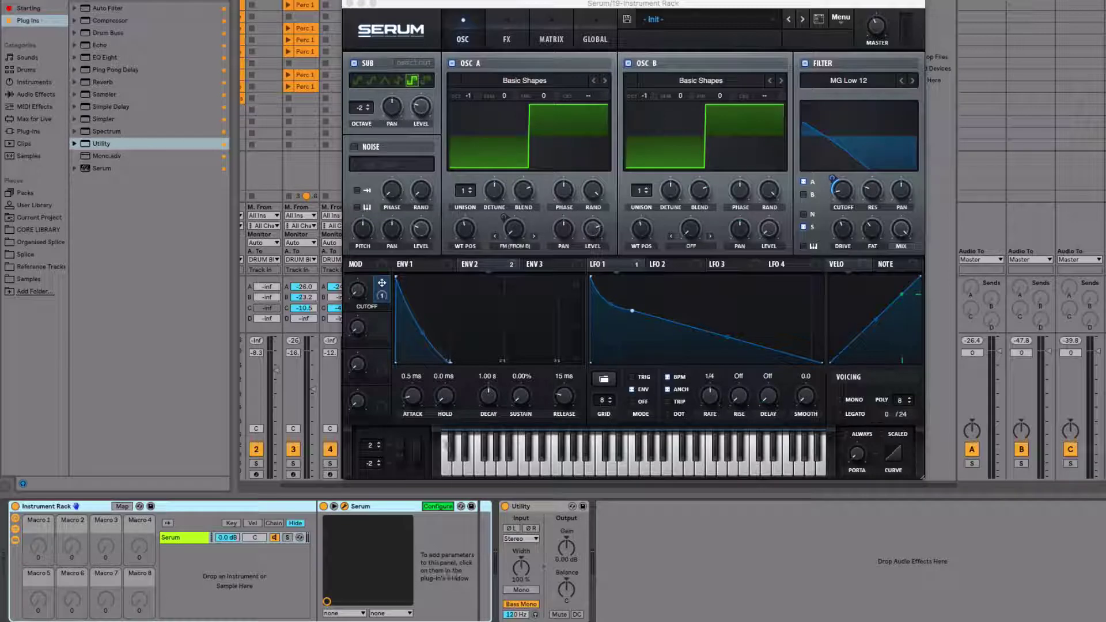
{"action": "left_click", "coordinate": [358, 291]}
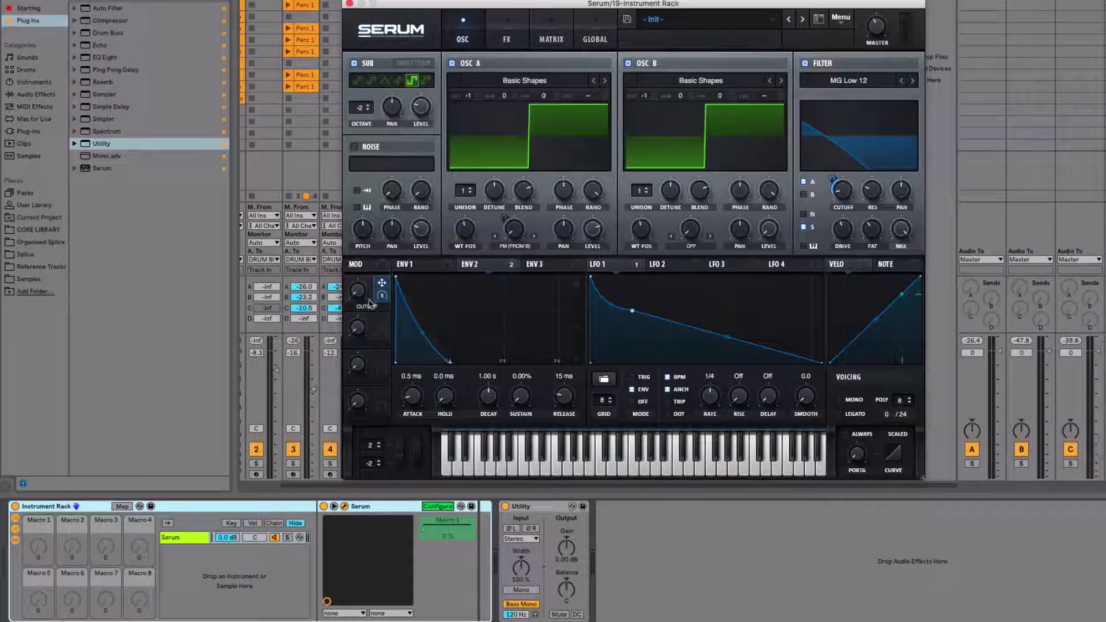
{"action": "left_click", "coordinate": [440, 507]}
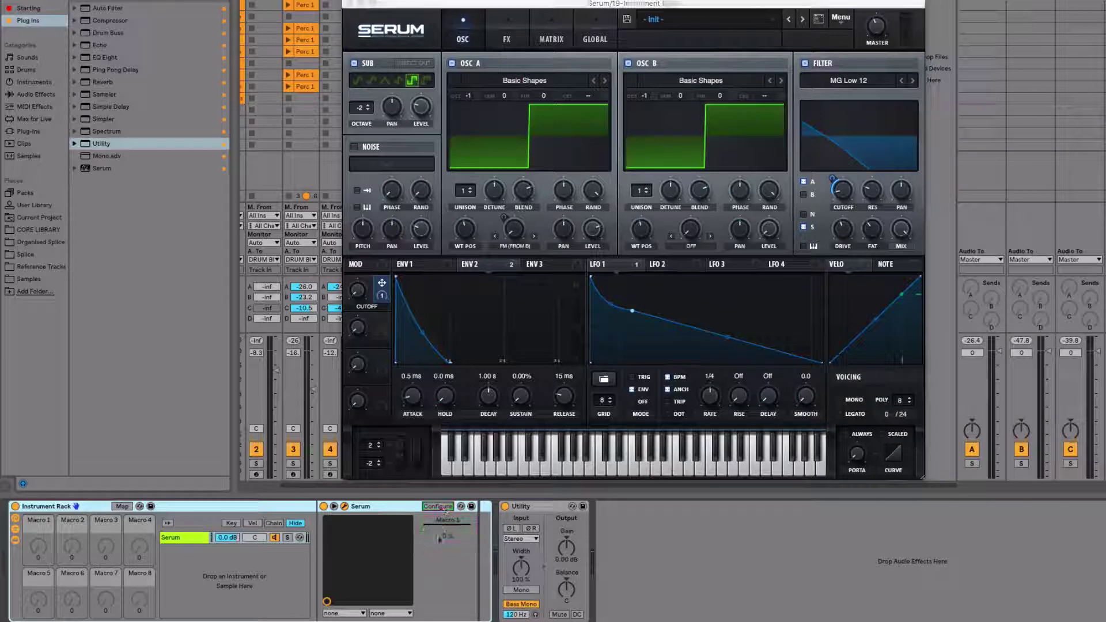
{"action": "left_click_drag", "start_coordinate": [426, 529], "coordinate": [452, 529]}
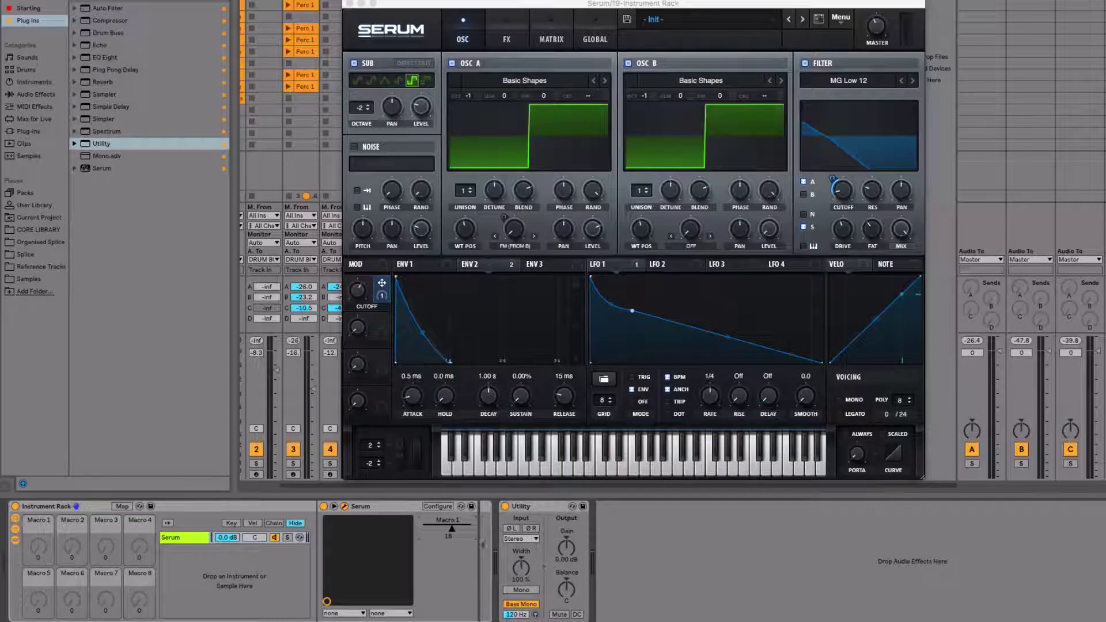
{"action": "left_click_drag", "start_coordinate": [451, 531], "coordinate": [423, 529]}
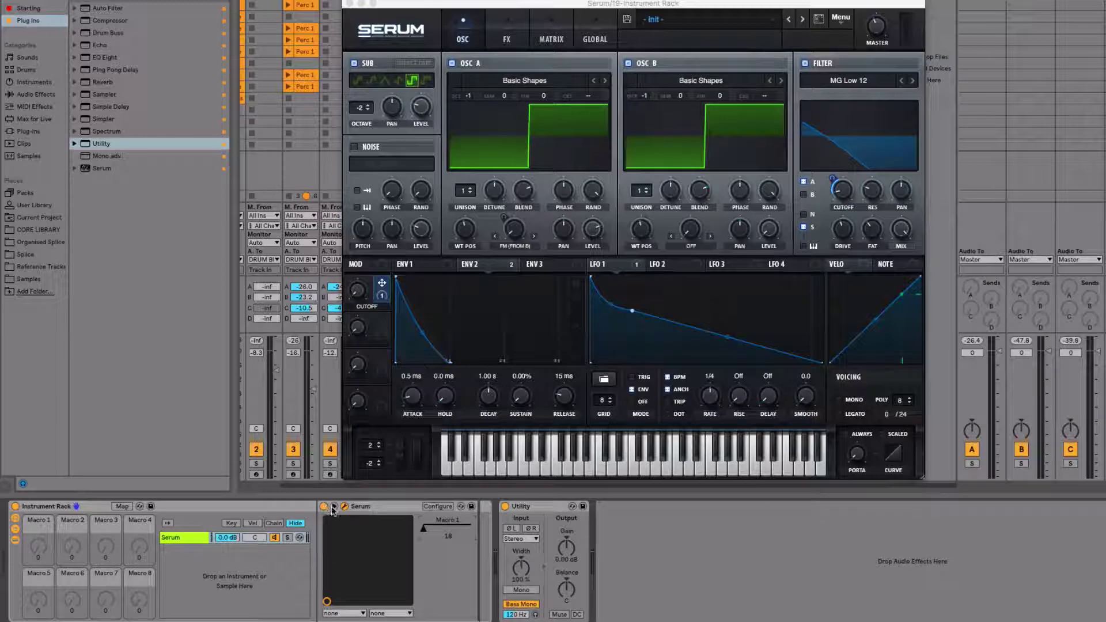
- Map the rack's first macro to Serum's exposed Macro 1 parameter
{"action": "left_click", "coordinate": [333, 507]}
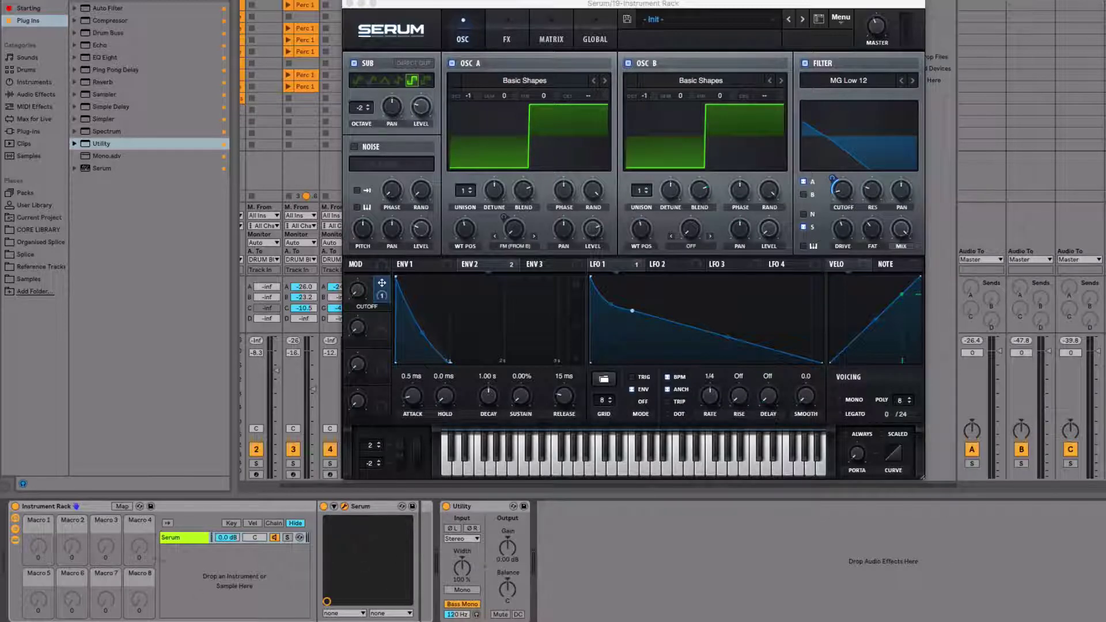
{"action": "left_click", "coordinate": [123, 507]}
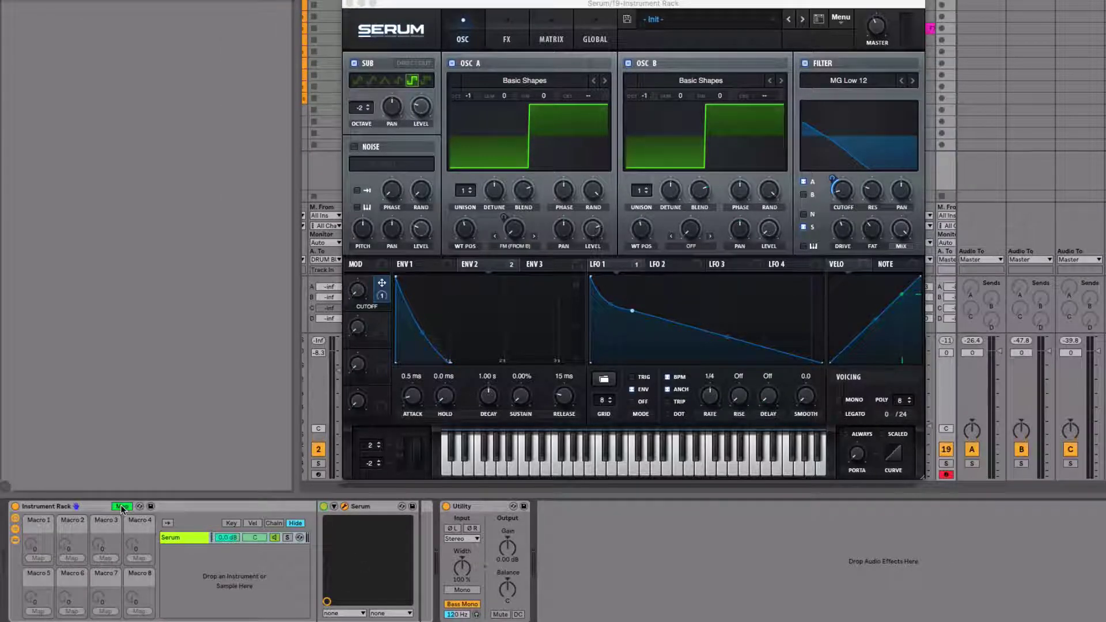
{"action": "left_click", "coordinate": [334, 508]}
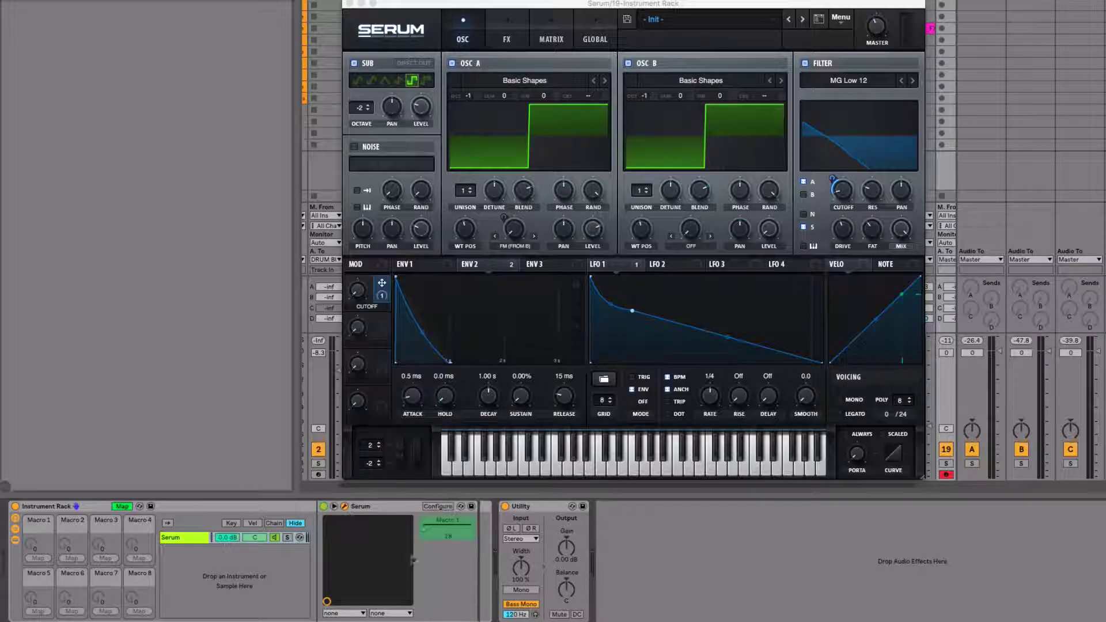
{"action": "left_click", "coordinate": [38, 557]}
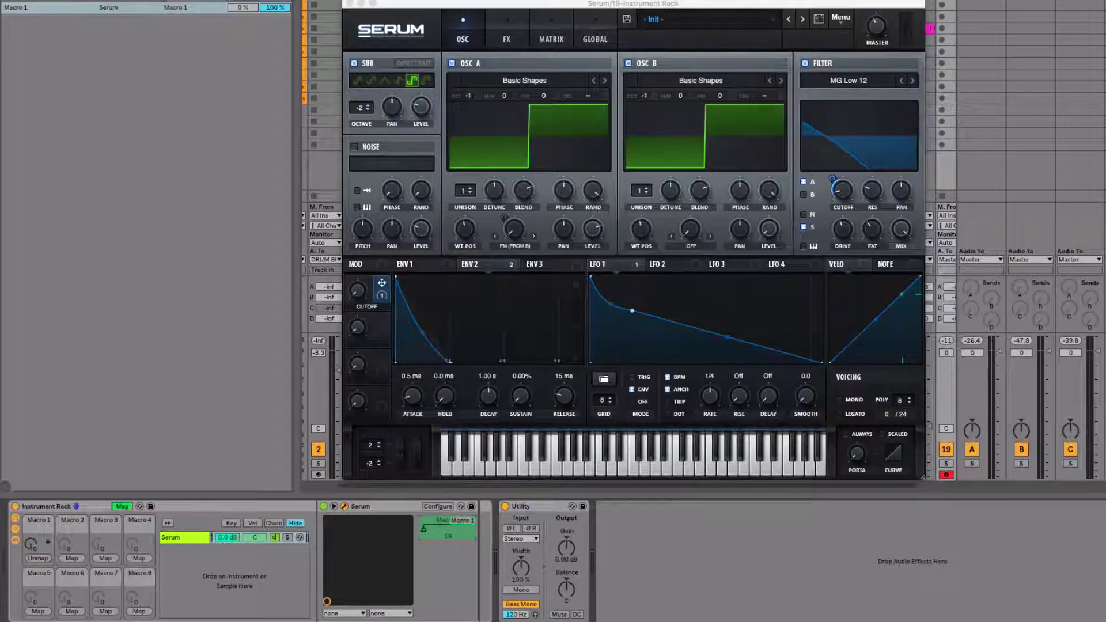
{"action": "left_click", "coordinate": [121, 507]}
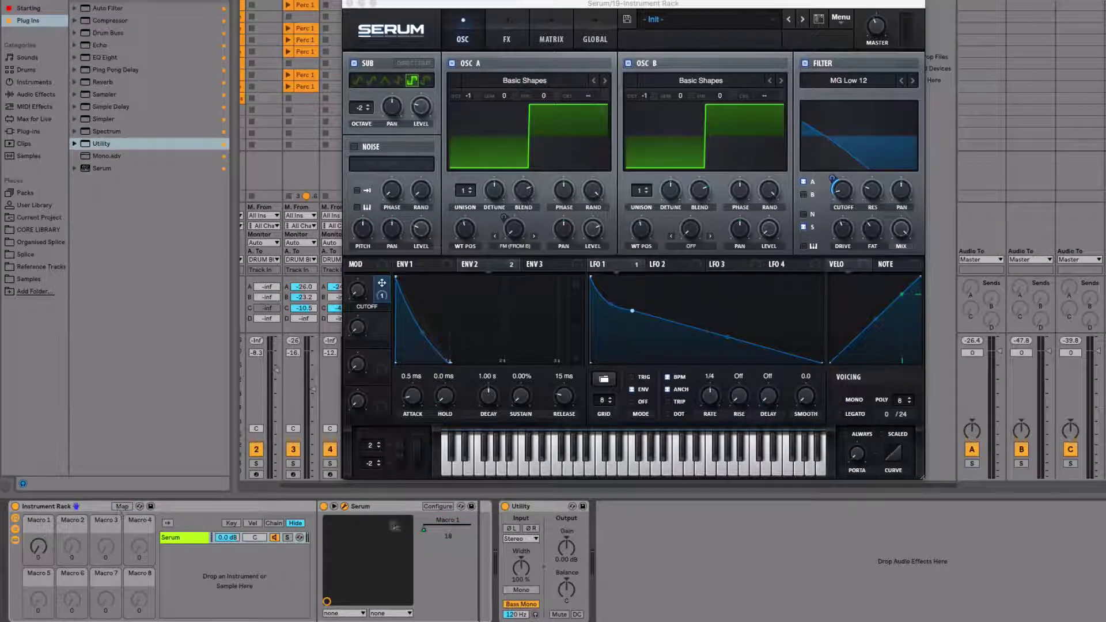
{"action": "left_click", "coordinate": [334, 507]}
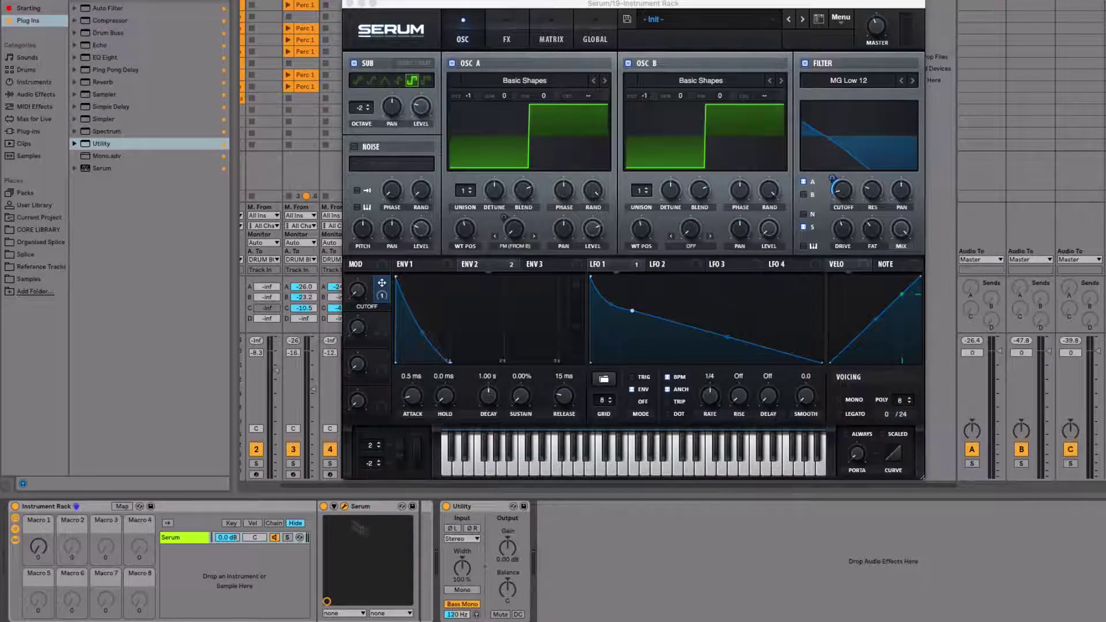
- Rename the rack's first macro CUTOFF and close the Serum plugin window
{"action": "right_click", "coordinate": [38, 529]}
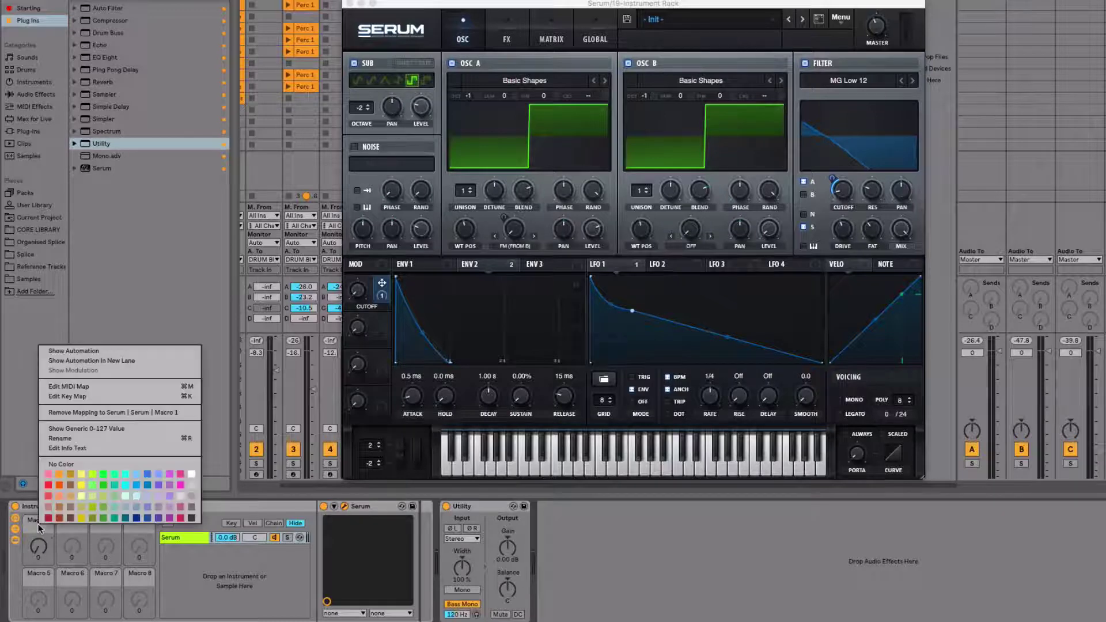
{"action": "left_click", "coordinate": [81, 443]}
{"action": "type", "text": "CUT"}
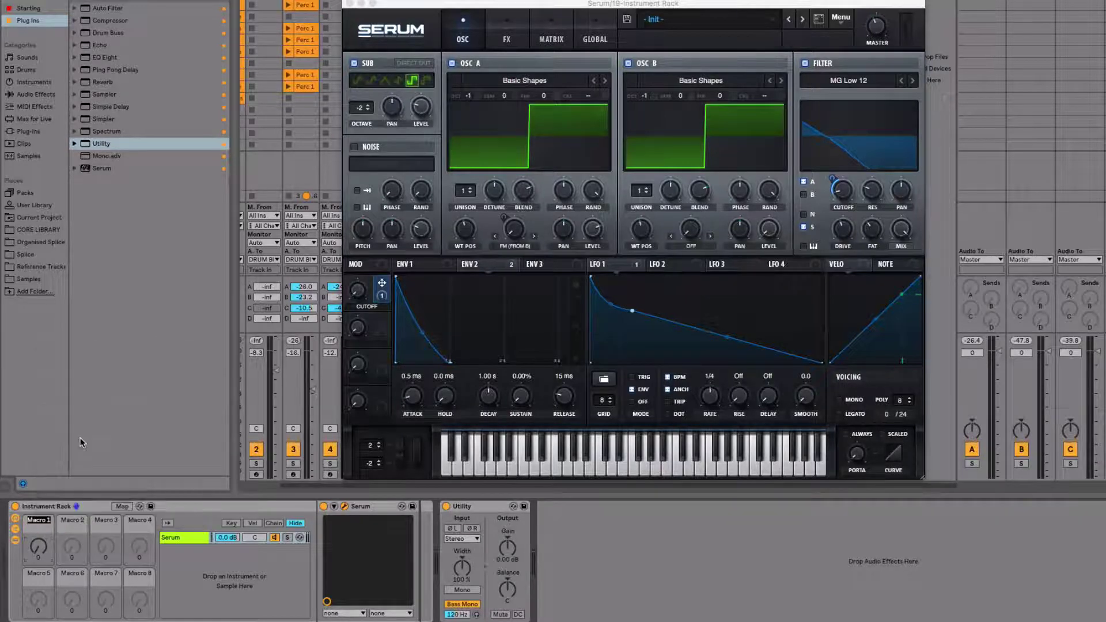
{"action": "type", "text": "OFF"}
{"action": "key", "text": "Return"}
{"action": "left_click", "coordinate": [348, 4]}
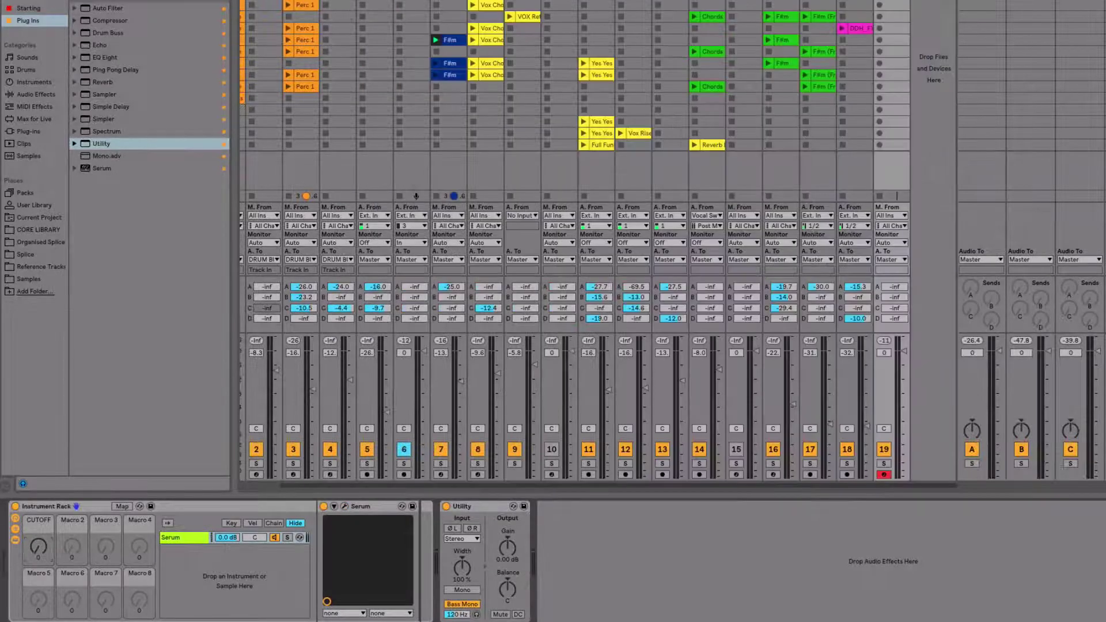
- Hide the rack's chain list and turn the CUTOFF macro up from 0 to about 110
{"action": "left_click", "coordinate": [15, 529]}
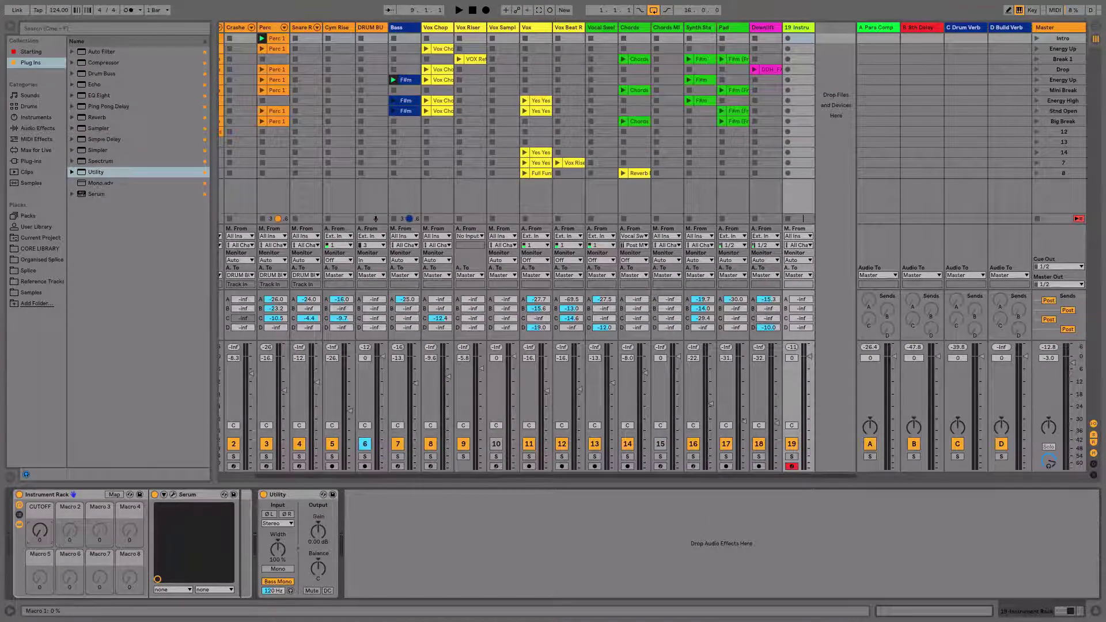
{"action": "mouse_move", "coordinate": [40, 530]}
{"action": "left_mouse_down"}
{"action": "mouse_move", "coordinate": [39, 489]}
{"action": "mouse_move", "coordinate": [40, 536]}
{"action": "left_mouse_up"}
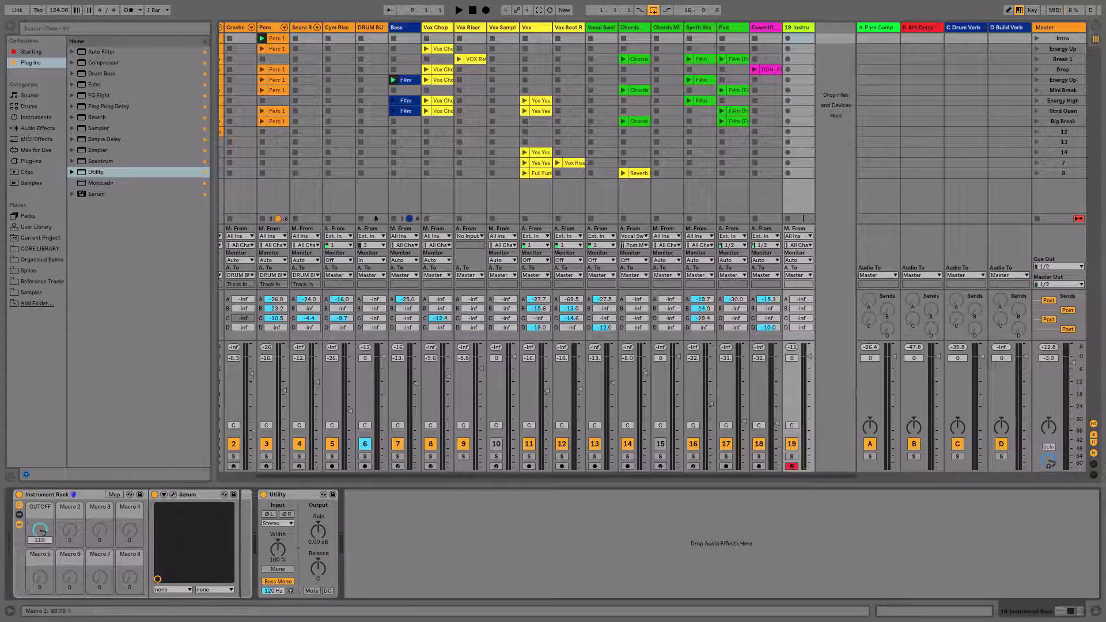
{"action": "left_click", "coordinate": [174, 496]}
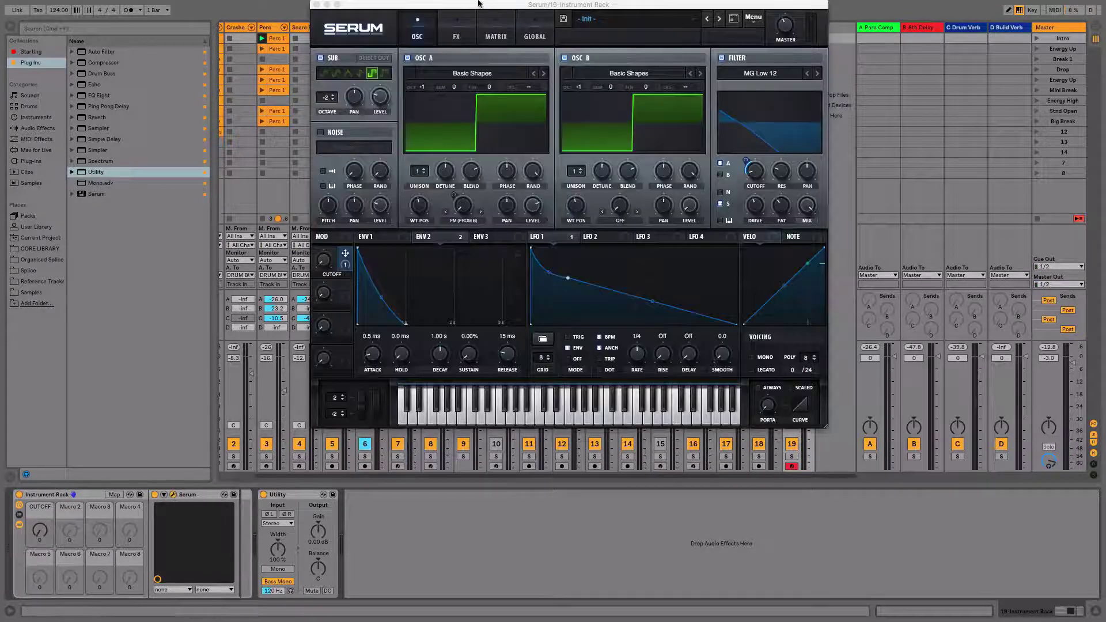
{"action": "left_click_drag", "start_coordinate": [359, 5], "coordinate": [359, 109]}
{"action": "left_click", "coordinate": [316, 108]}
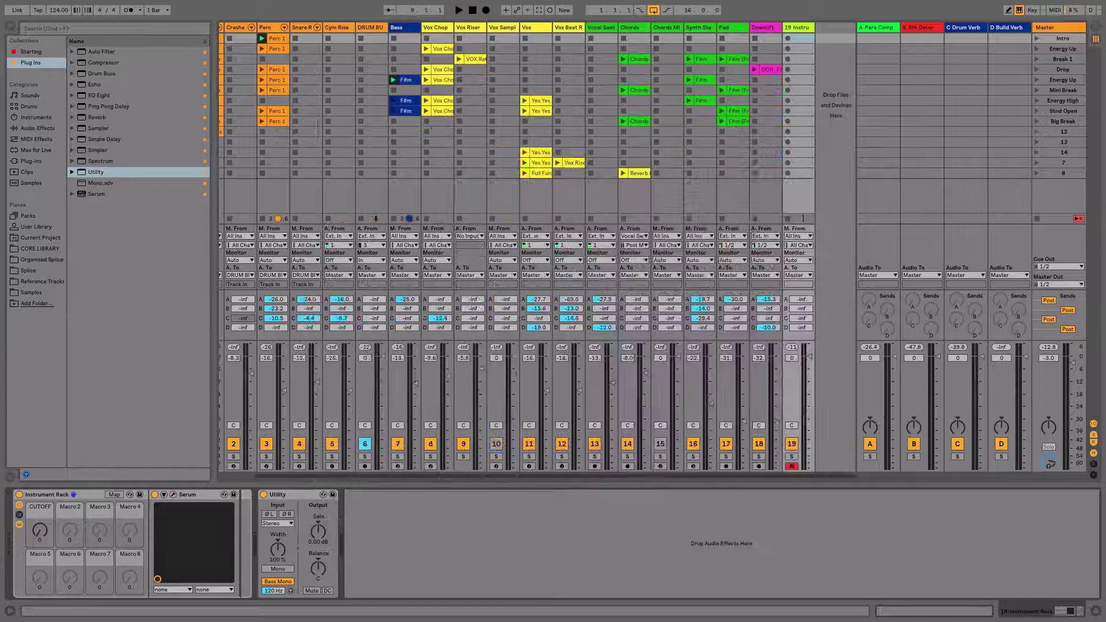
{"action": "left_click", "coordinate": [164, 494]}
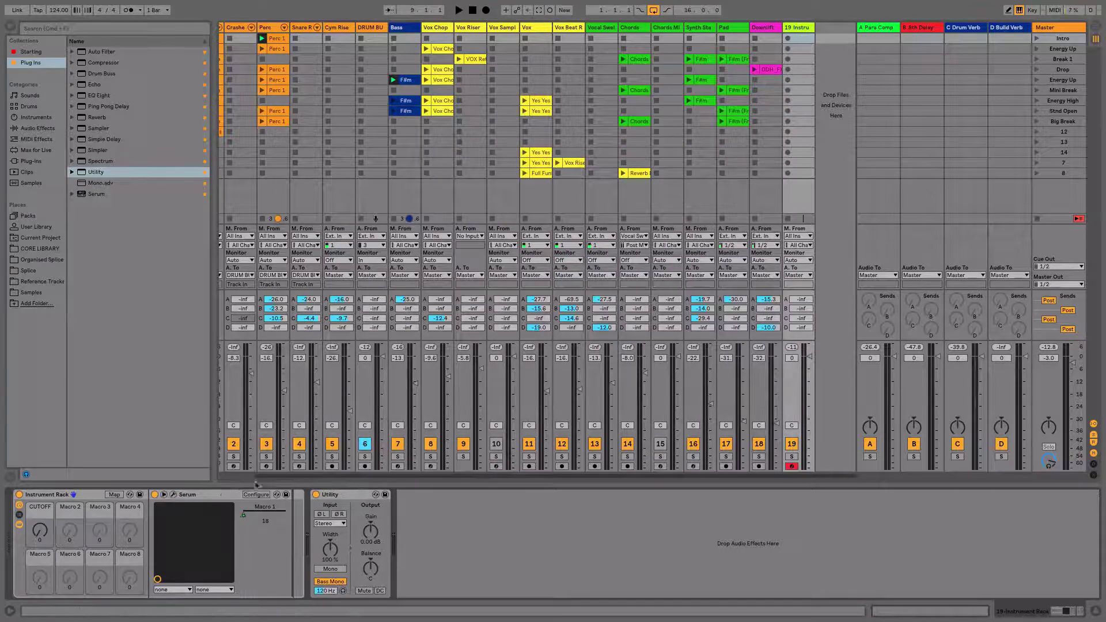
{"action": "left_click", "coordinate": [173, 494]}
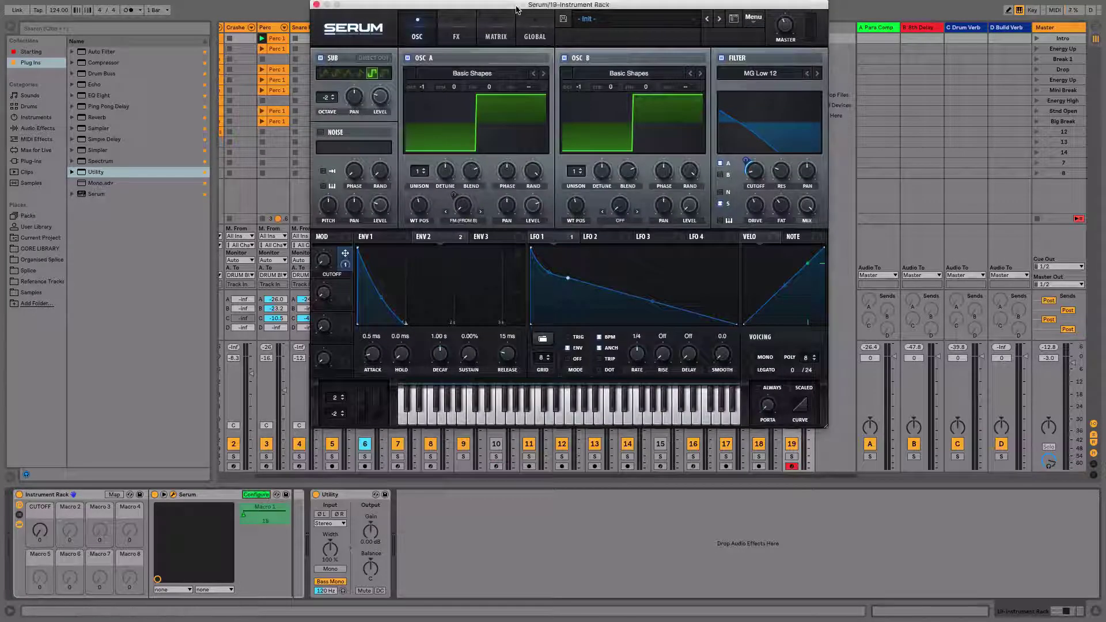
{"action": "left_click_drag", "start_coordinate": [524, 5], "coordinate": [549, 82]}
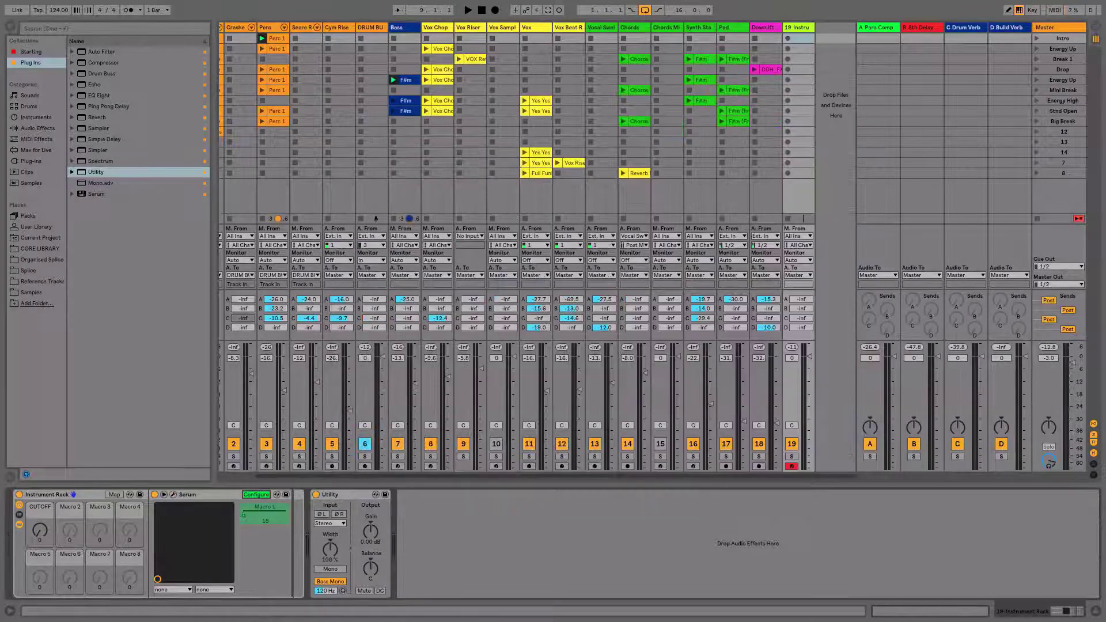
{"action": "left_click", "coordinate": [341, 82]}
- Switch off Configure and collapse Serum's parameter panel, leaving the rack, Serum and Utility
{"action": "left_click", "coordinate": [262, 496]}
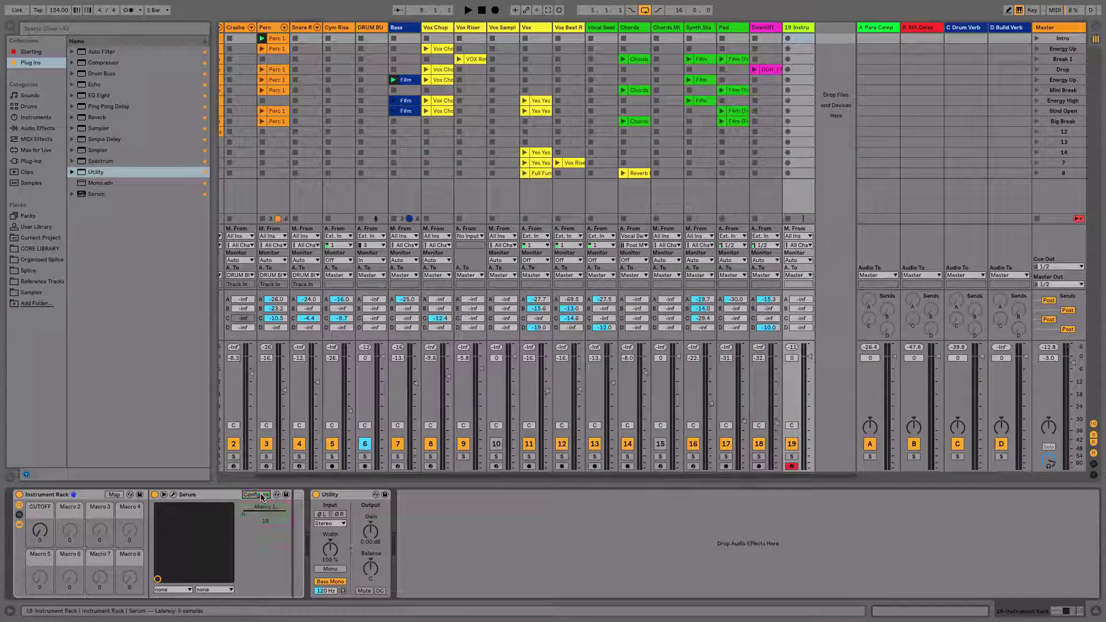
{"action": "left_click", "coordinate": [163, 494]}
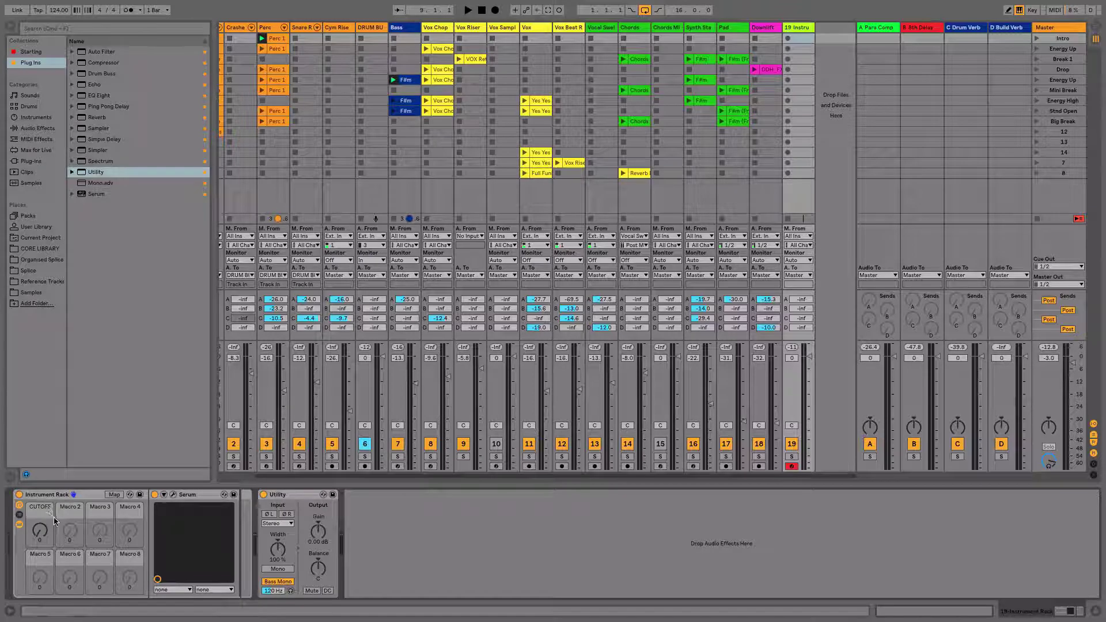